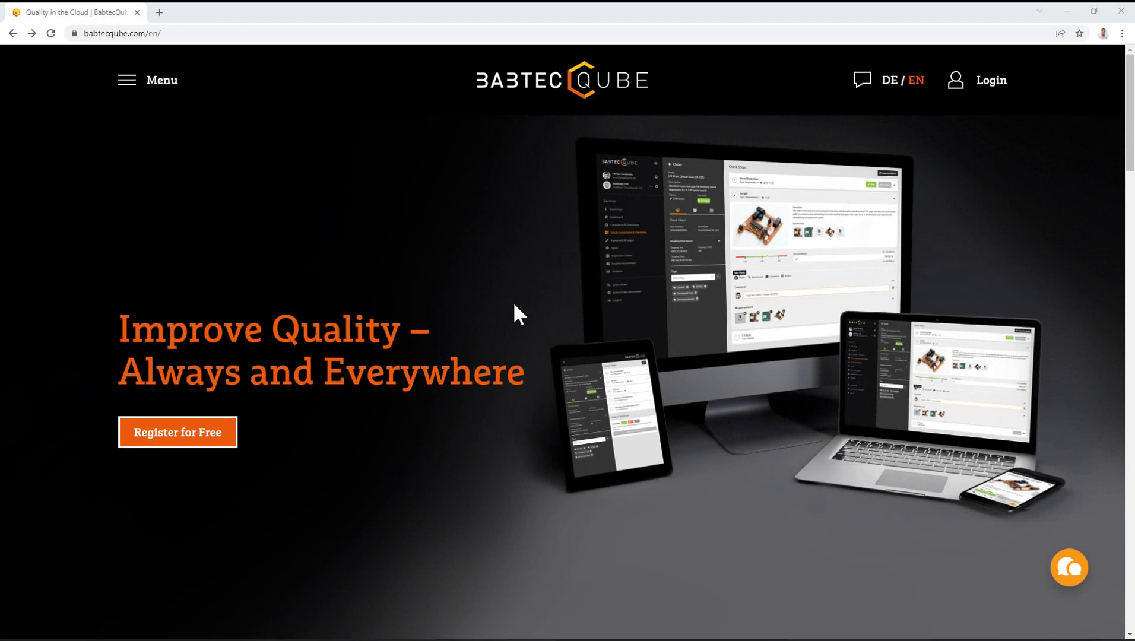
Step: Submit the free registration form with name, email and password, accepting terms and usage statistics
left_click(178, 440)
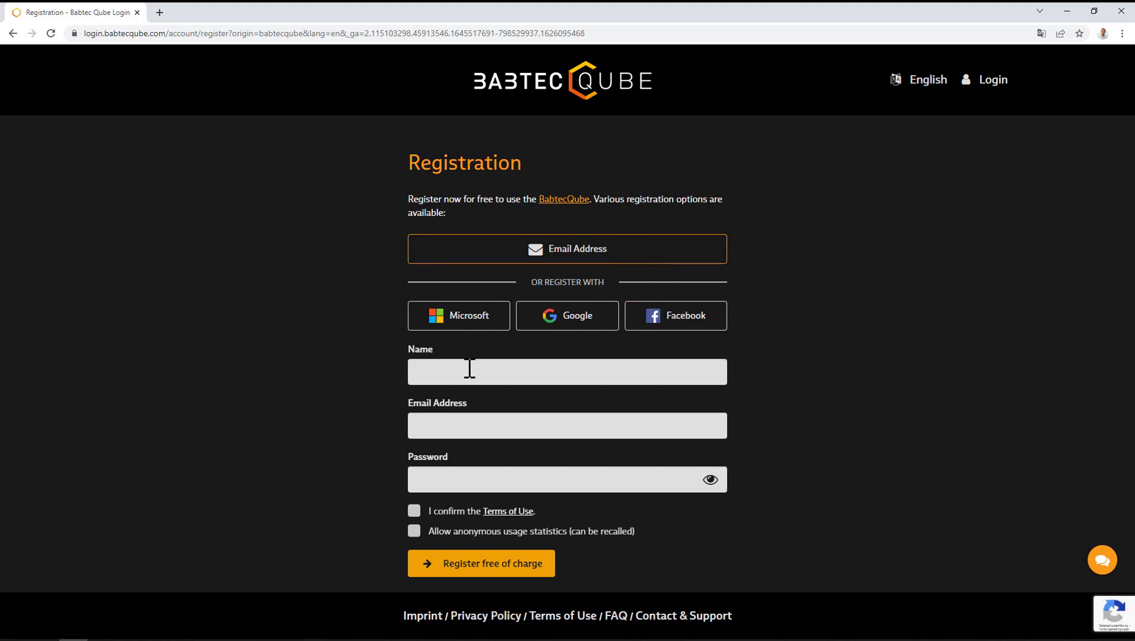
left_click(523, 372)
type("John Doe")
left_click(521, 425)
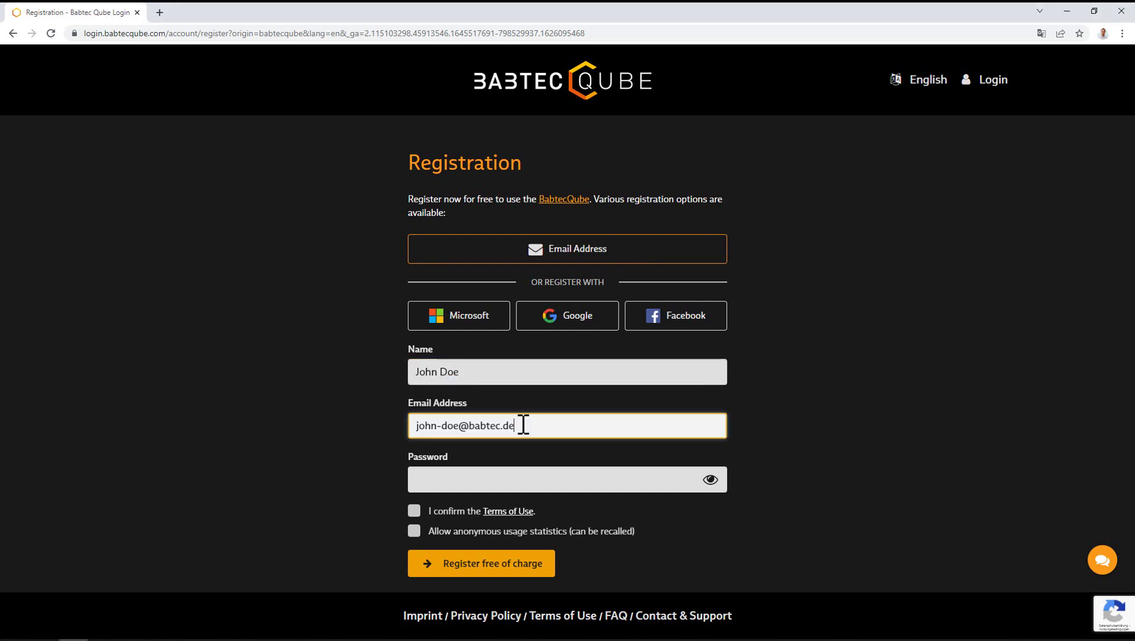
left_click(523, 476)
type("*********")
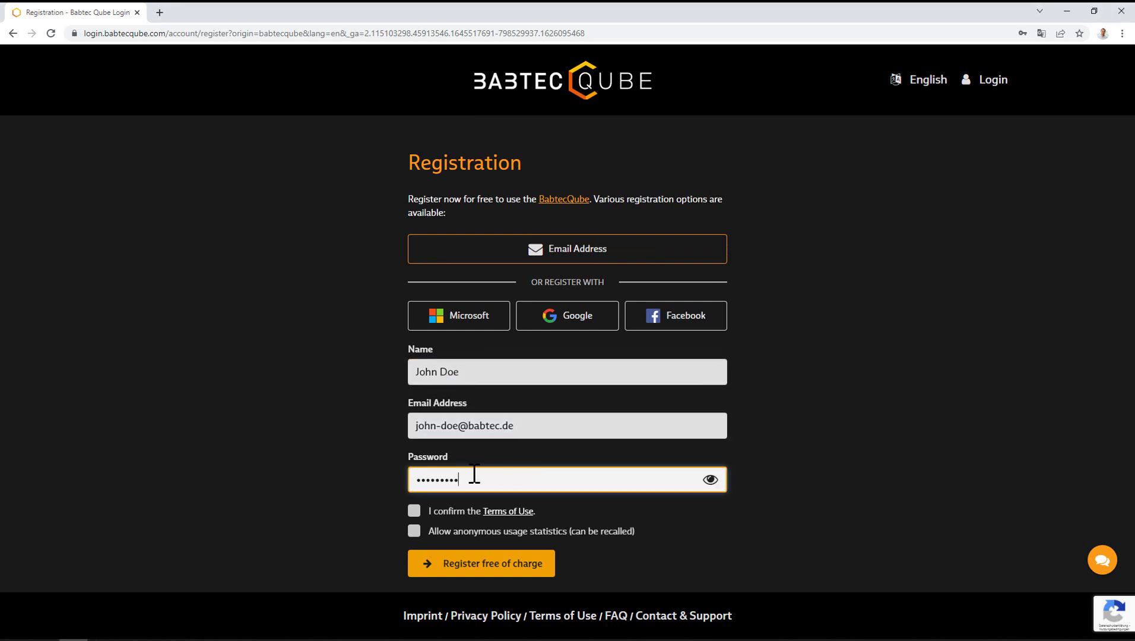
left_click(413, 511)
left_click(413, 531)
left_click(453, 567)
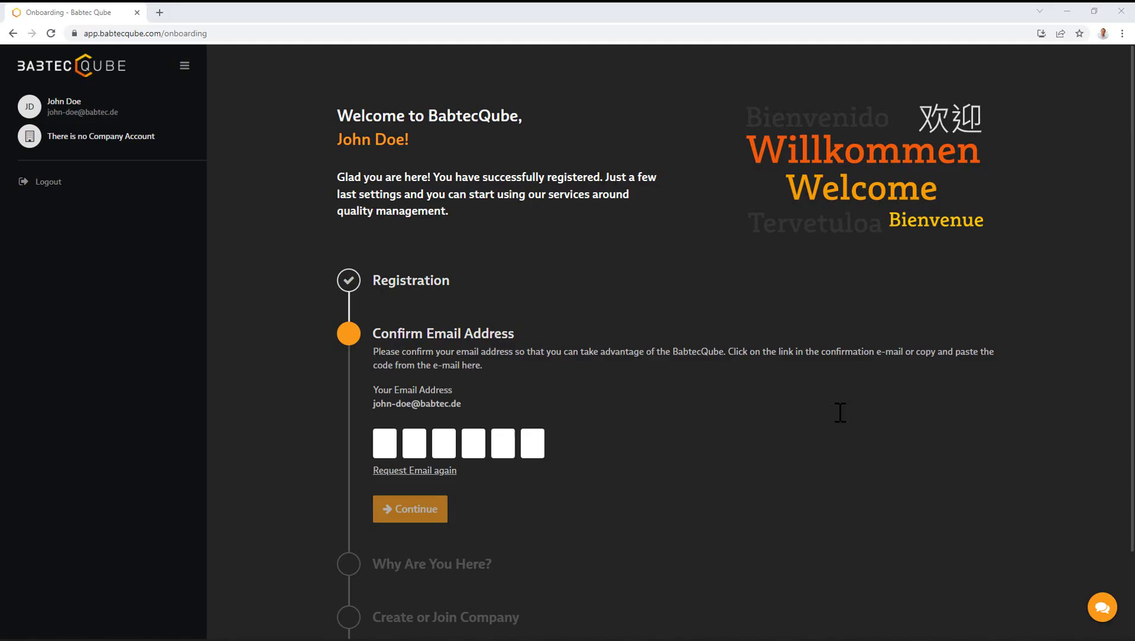
left_click(386, 445)
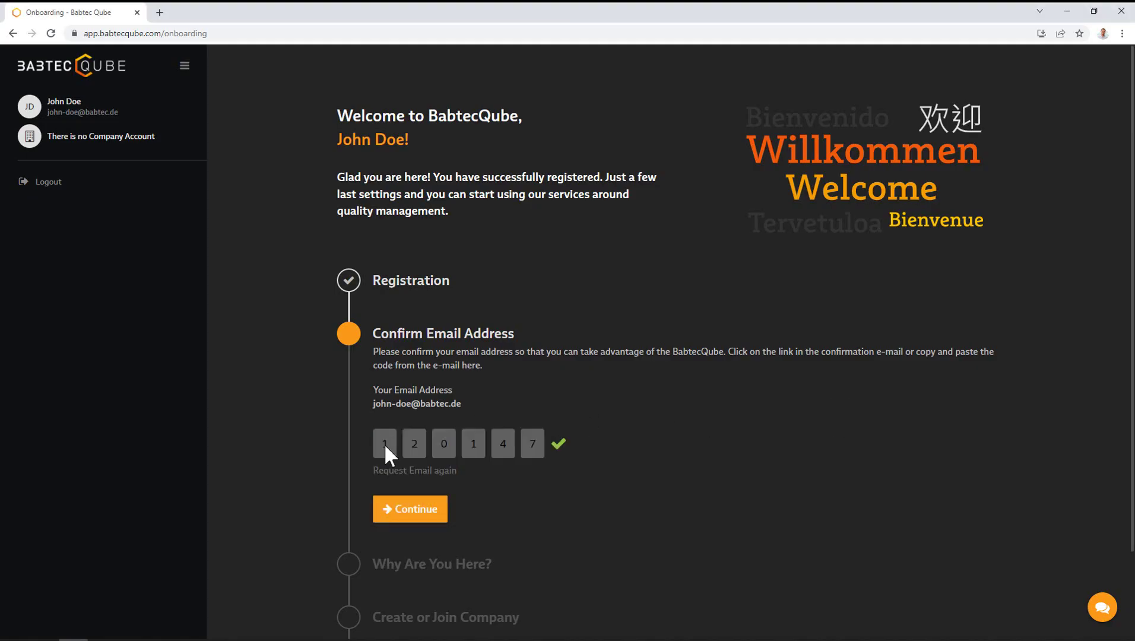
Step: Confirm the email step and choose 'I have been invited by a business partner' as the reason
left_click(415, 514)
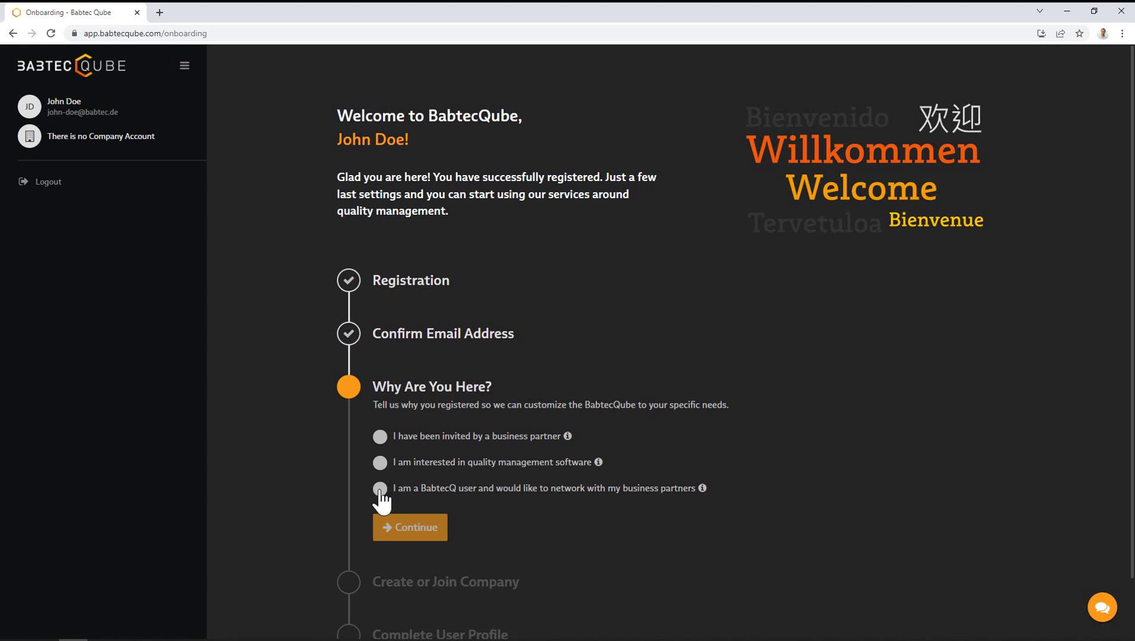
left_click(381, 436)
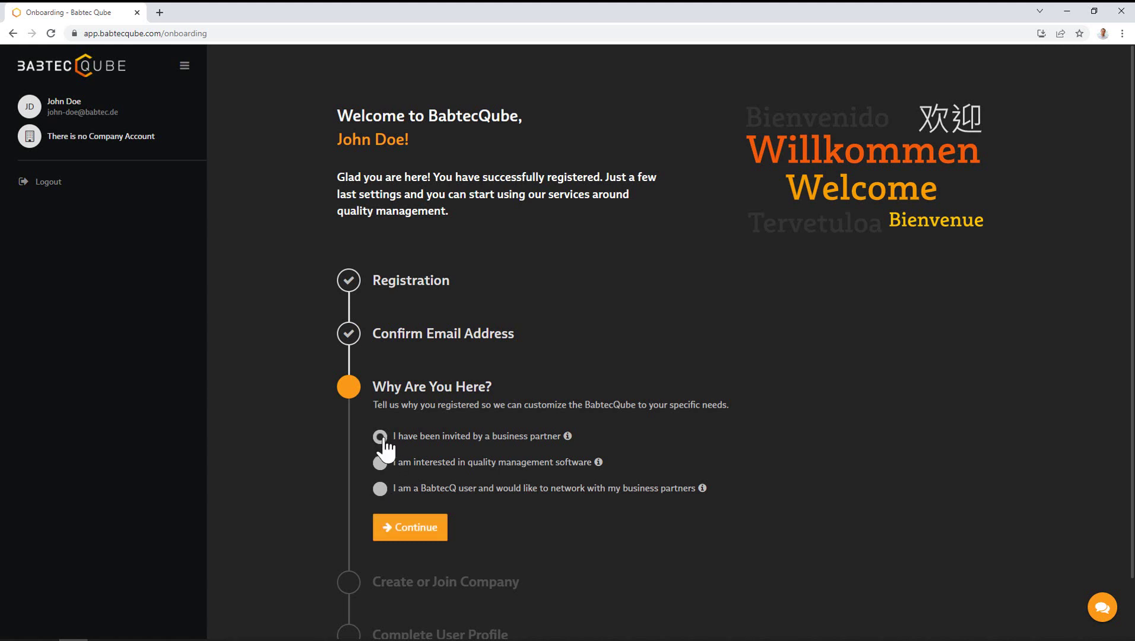
Step: Continue past 'Why Are You Here?' to the Create or Join Company step
left_click(416, 528)
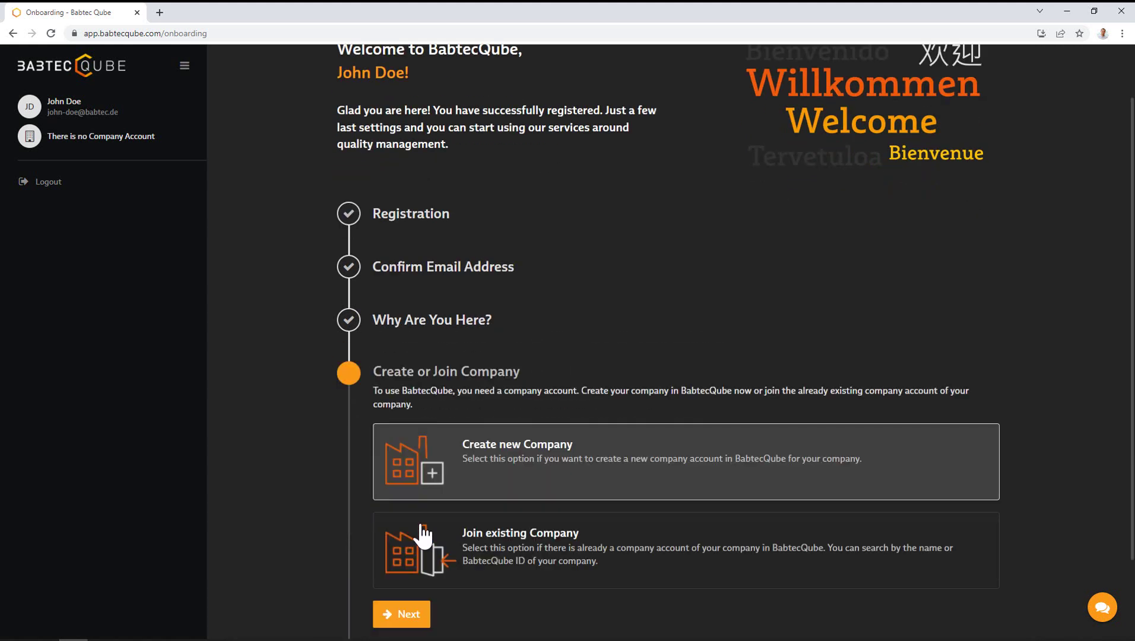
scroll(421, 535, "down", 1)
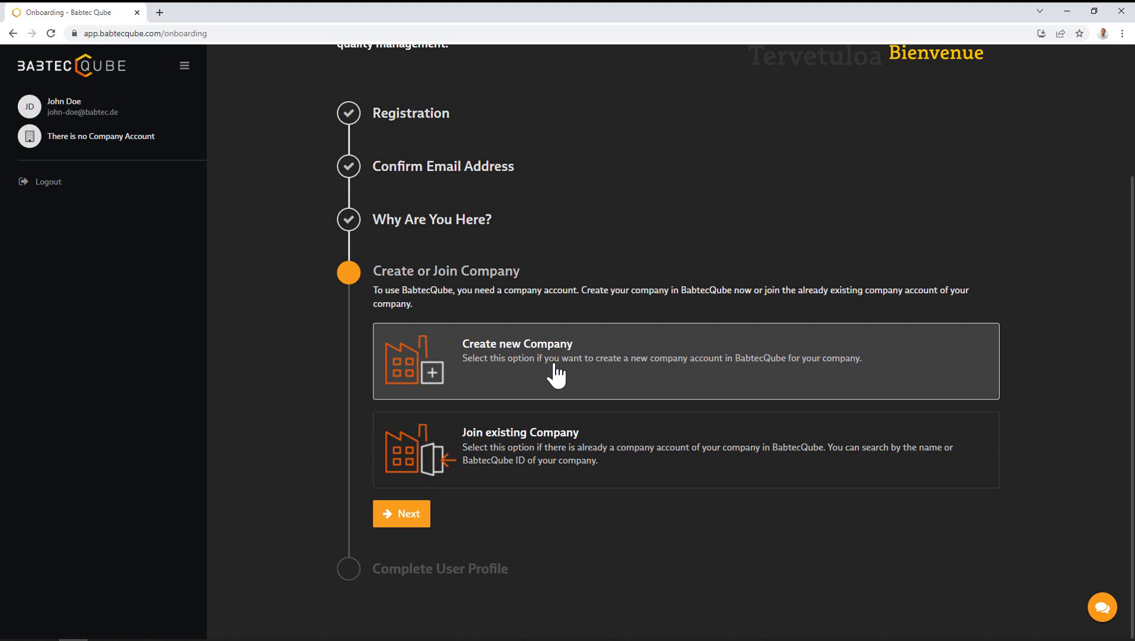
Step: Start a new company 'Supplier Company Doe', fill its information and accept the data processing agreement
left_click(415, 523)
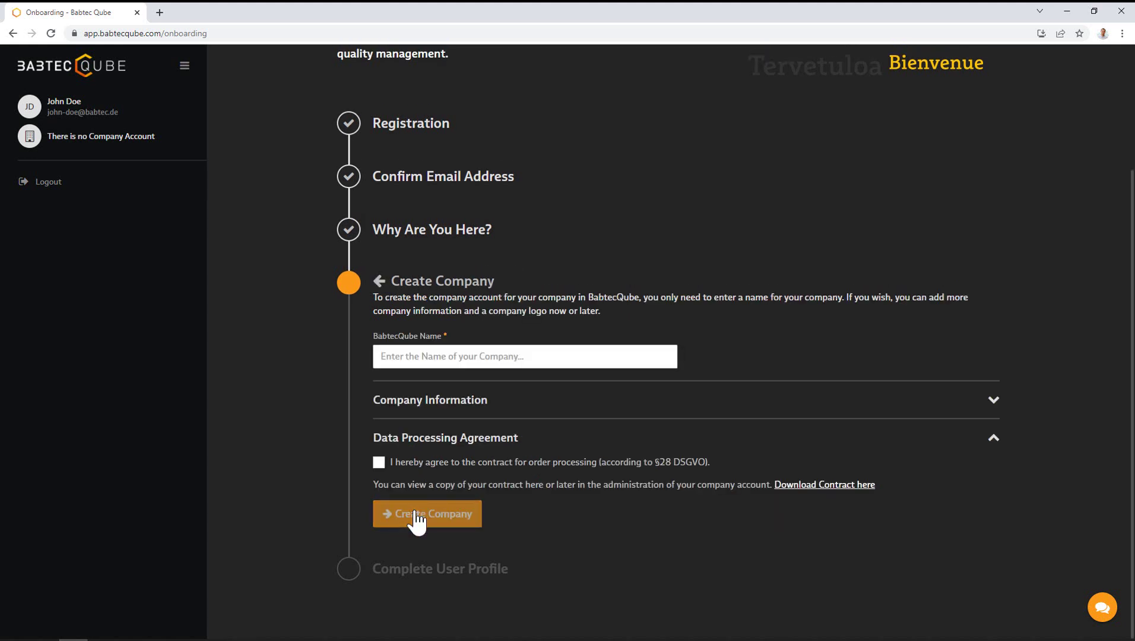
left_click(461, 355)
type("Supplier Company Doe")
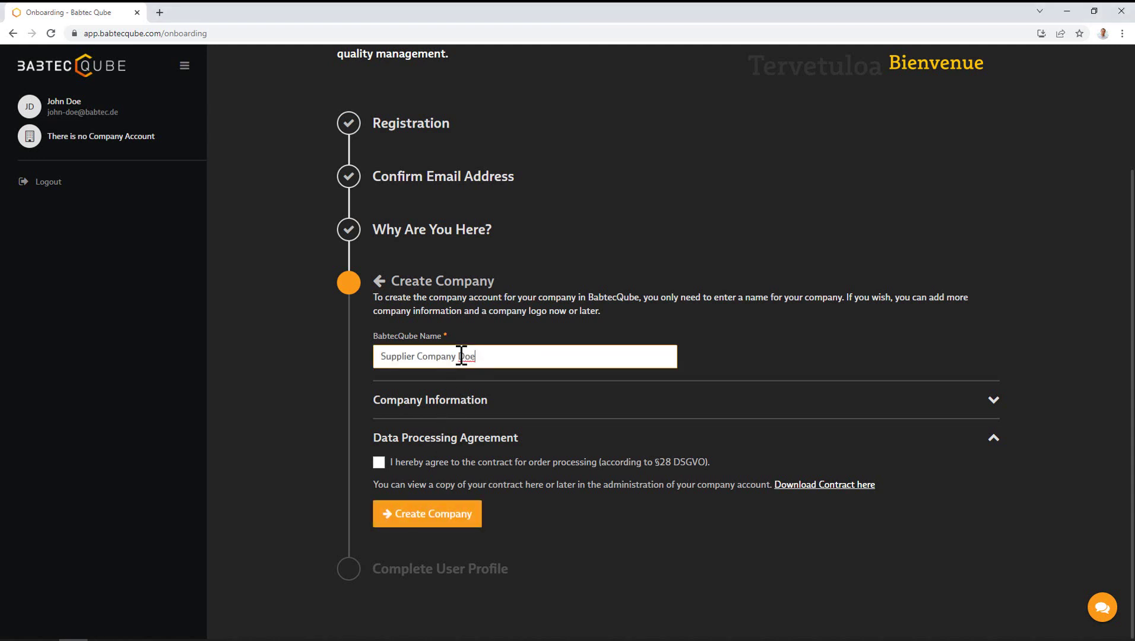
left_click(469, 408)
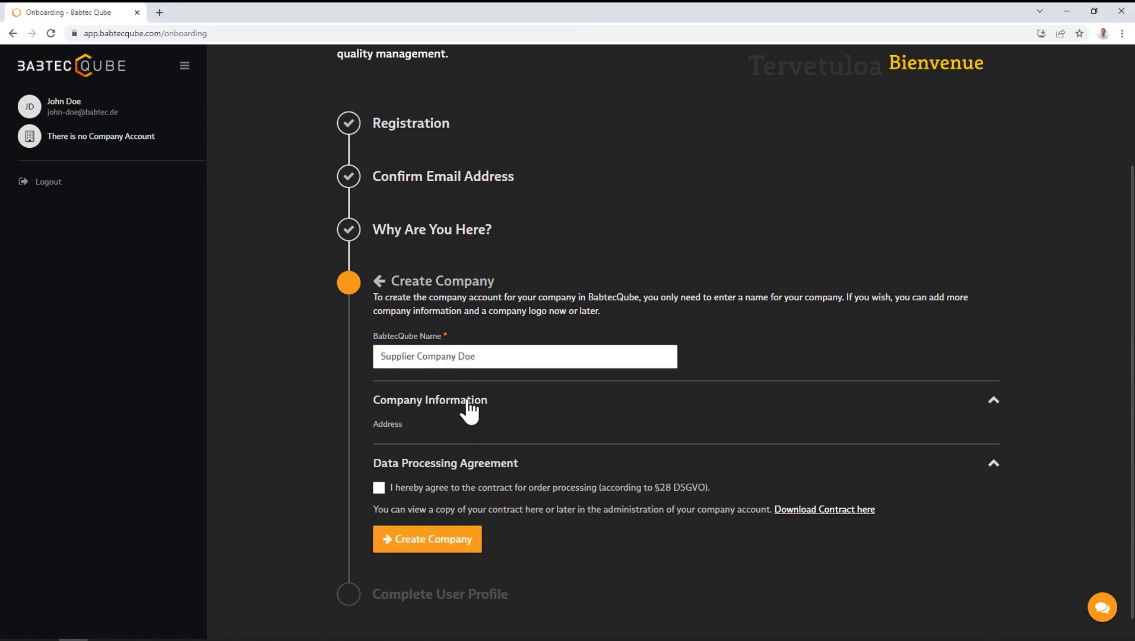
scroll(654, 462, "down", 5)
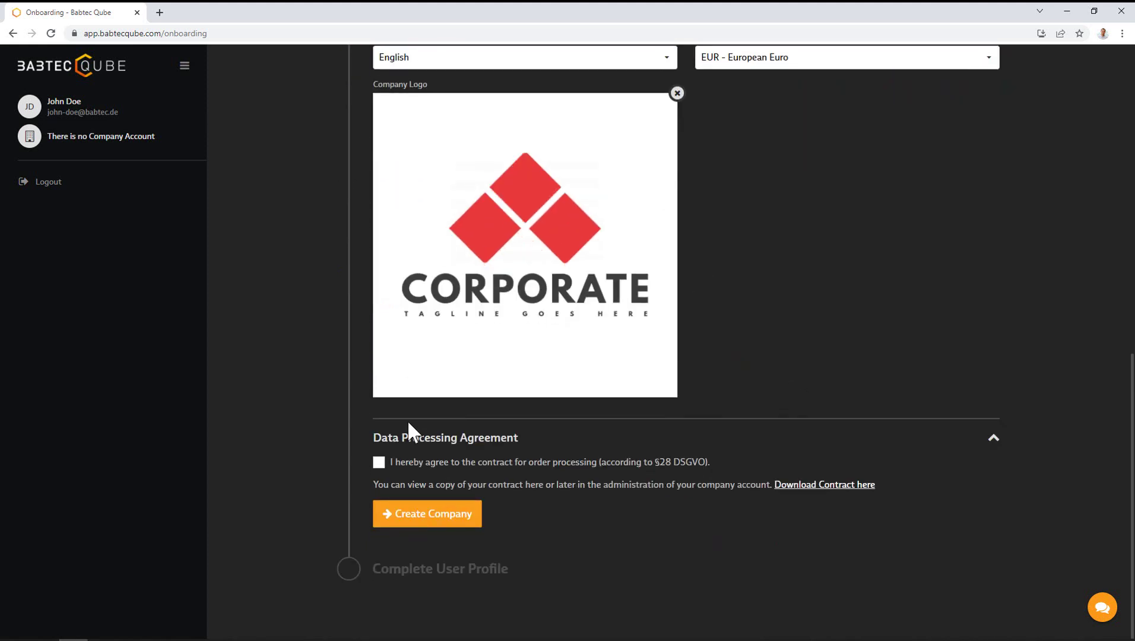
left_click(379, 462)
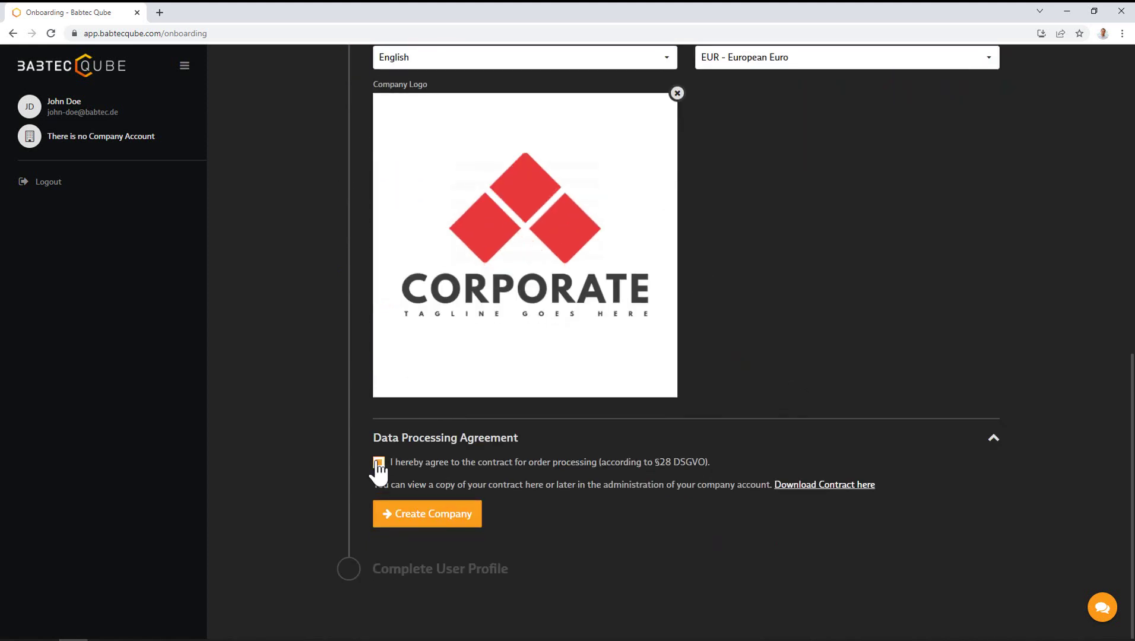
Step: Create the company, then give the profile position Quality Manager, department Quality Management and a photo
left_click(429, 516)
left_click(679, 414)
type("Quality Manager")
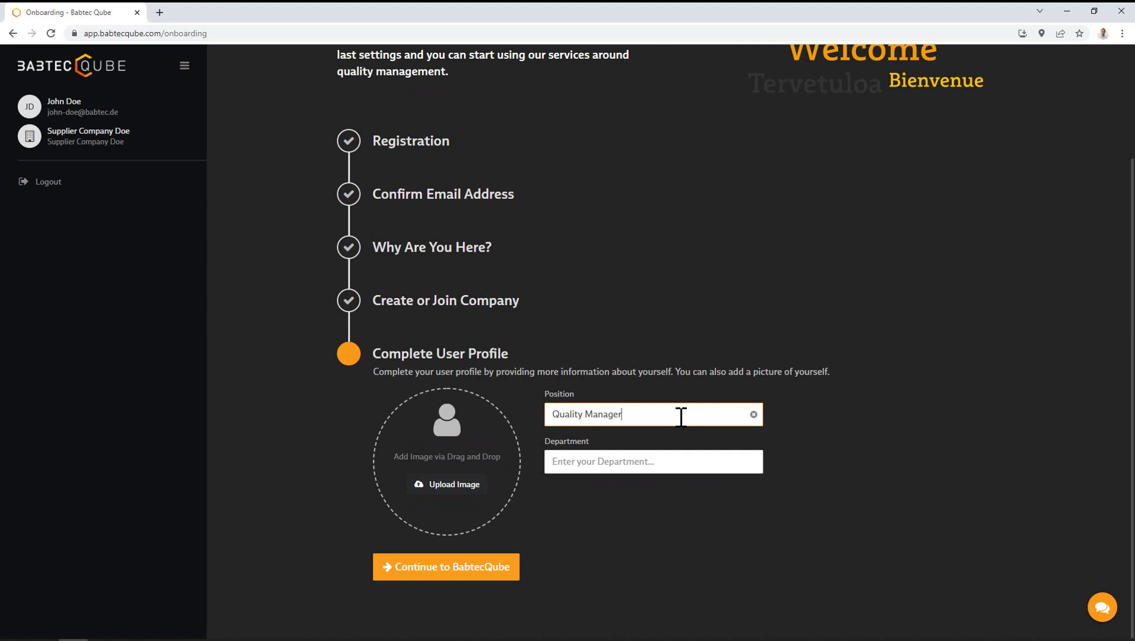
left_click(673, 461)
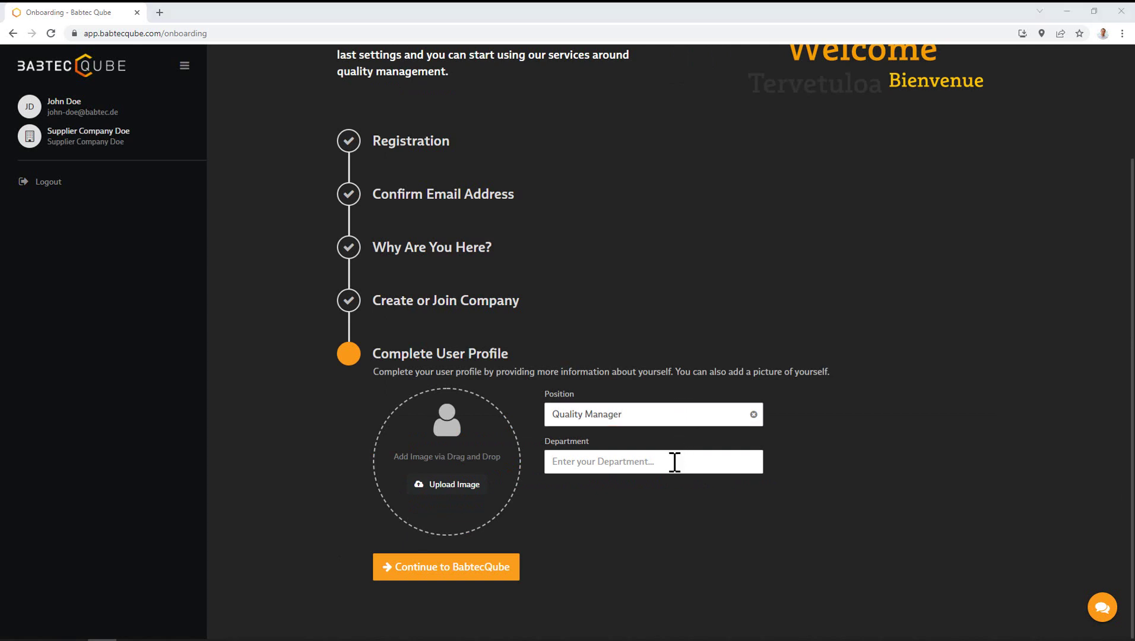
type("Quality Management")
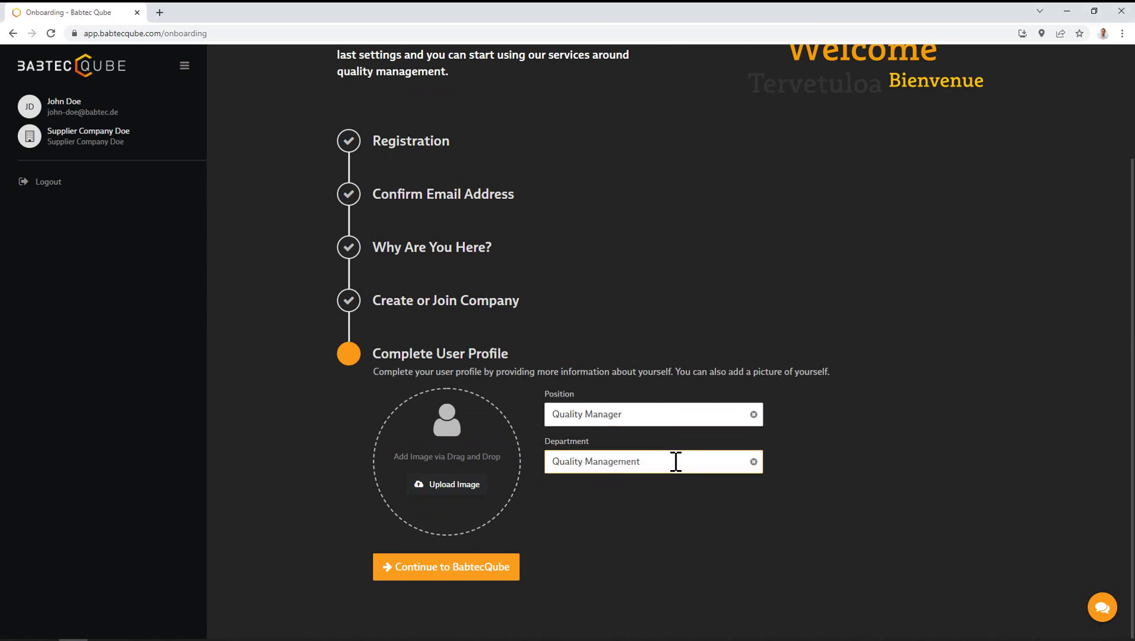
left_click(453, 488)
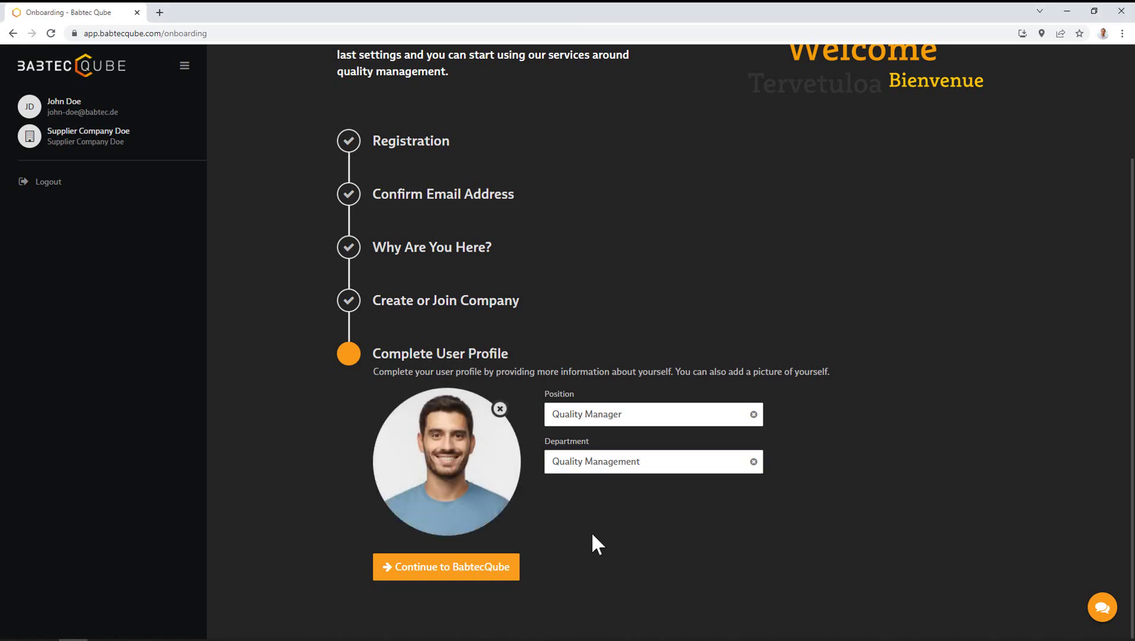
left_click(484, 581)
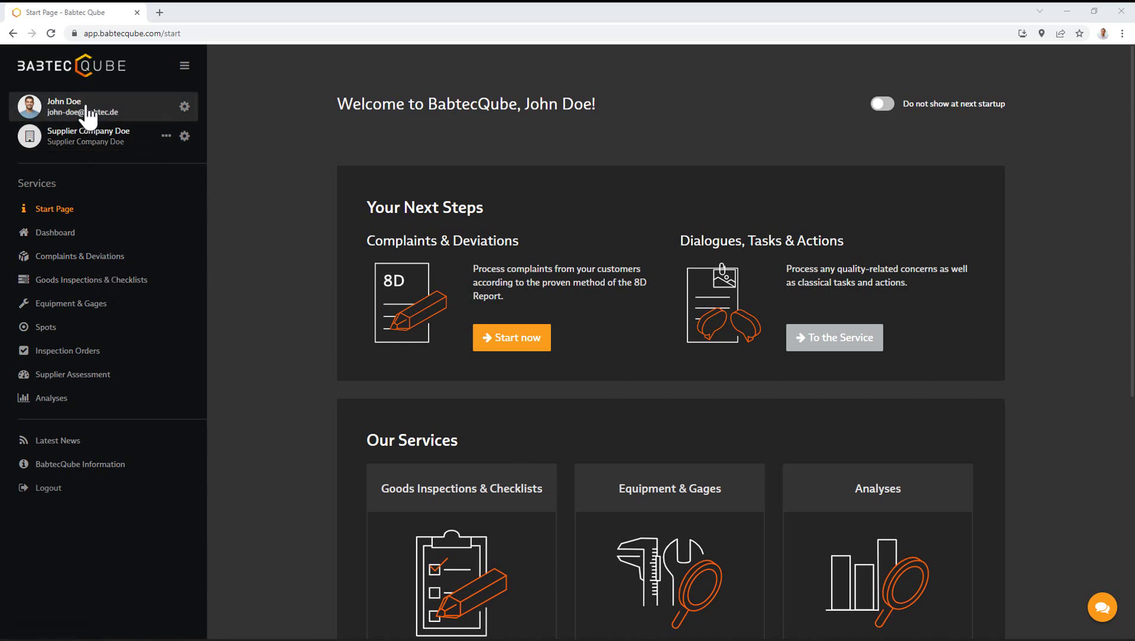
Step: View the user profile settings, then the Supplier Company Doe company profile
left_click(185, 106)
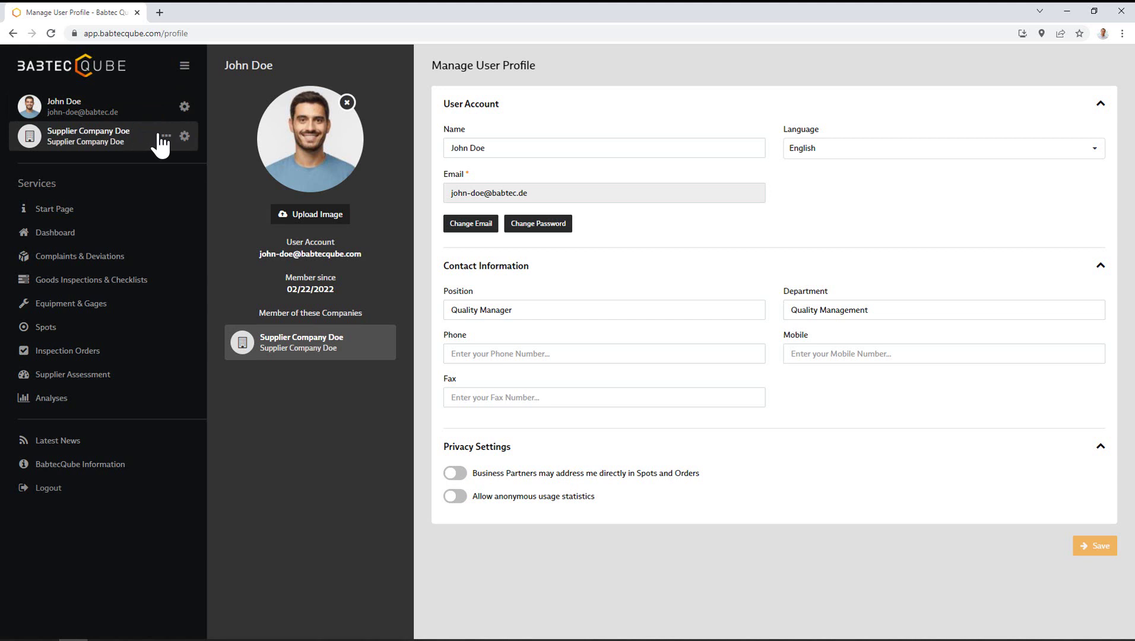
left_click(185, 136)
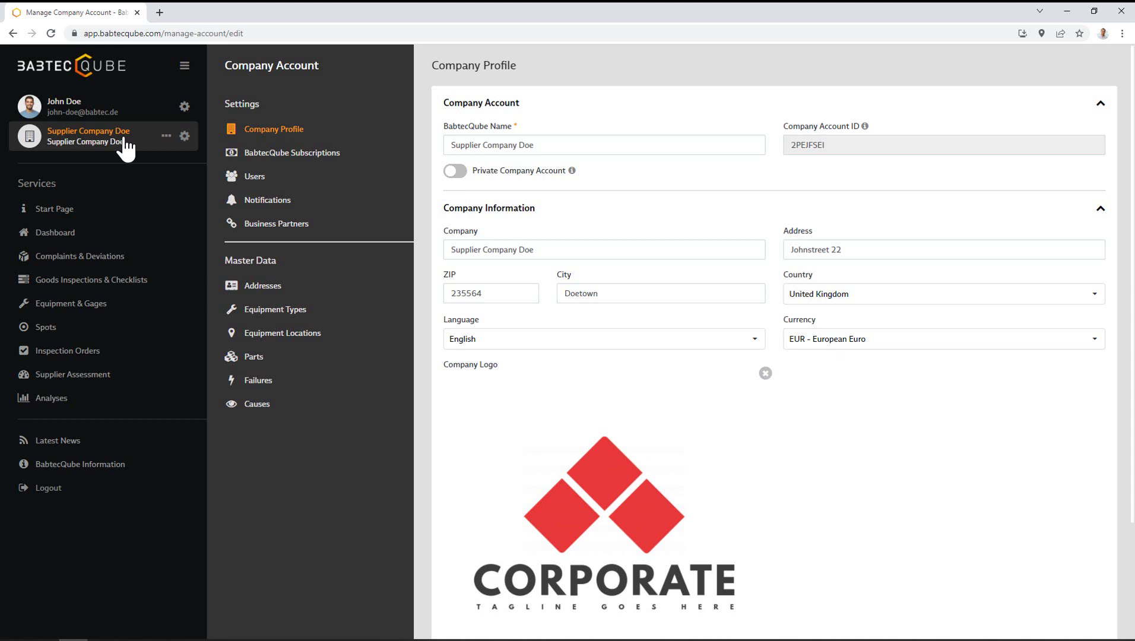
Step: Glance at the dashboard, then return to the Complaints & Deviations information page
left_click(111, 263)
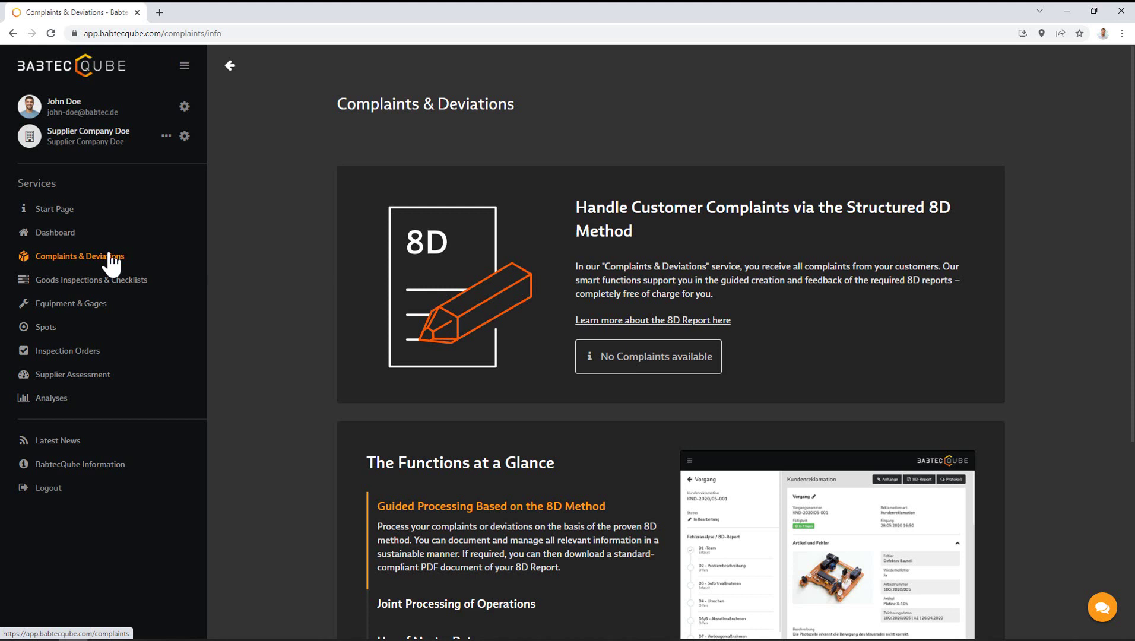
left_click(76, 238)
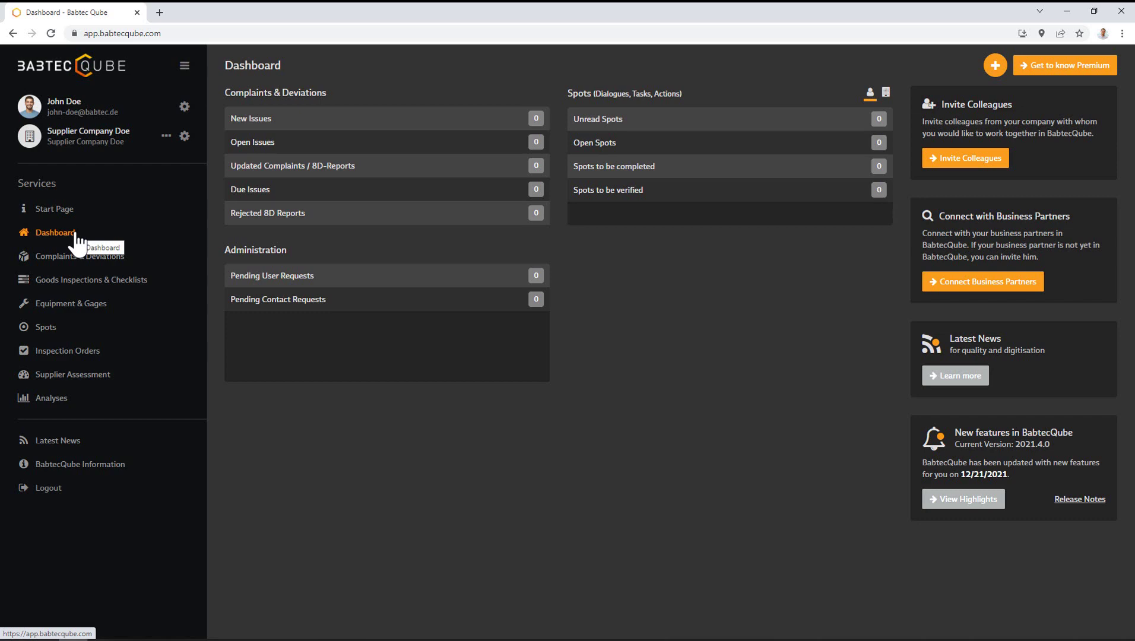
left_click(83, 256)
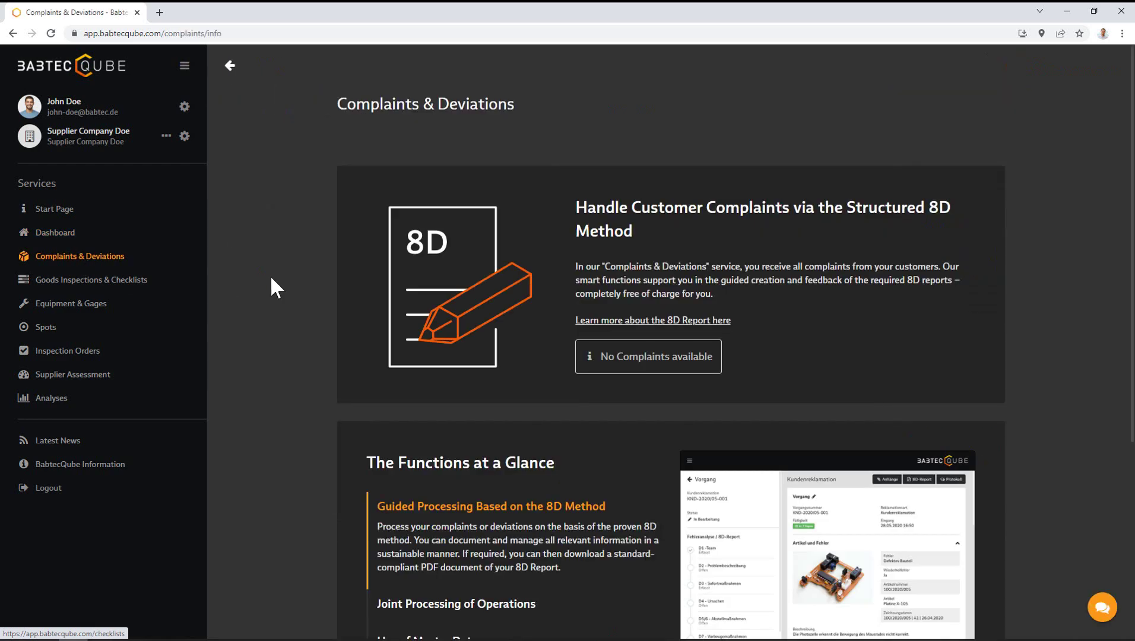
scroll(373, 326, "down", 3)
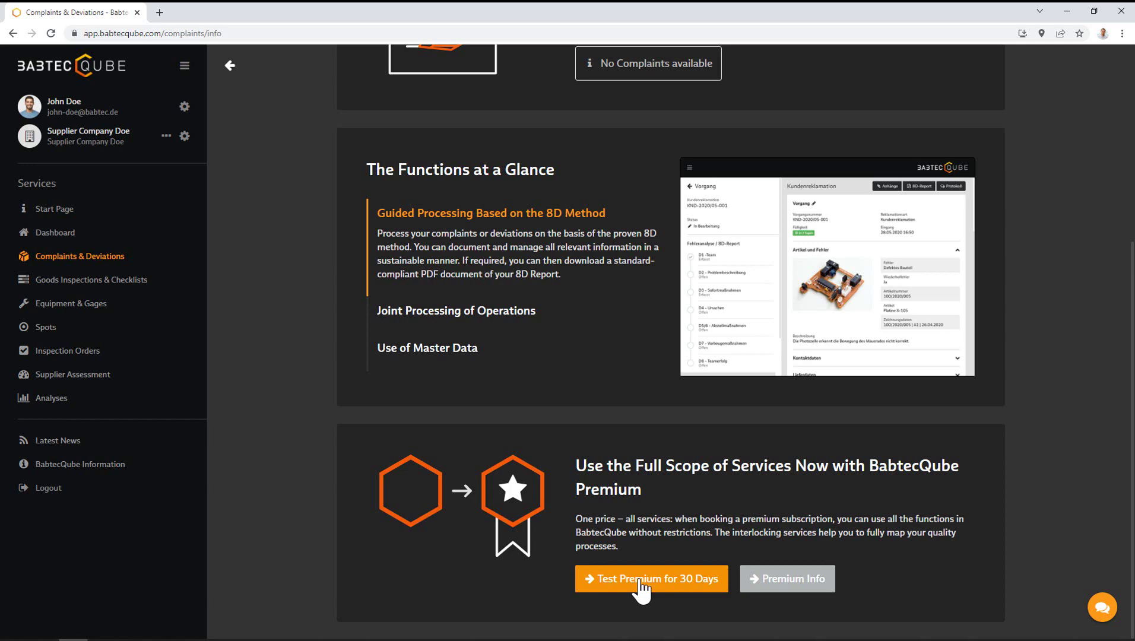
Step: Open the Premium Info comparison of Basic and Premium account services
left_click(785, 581)
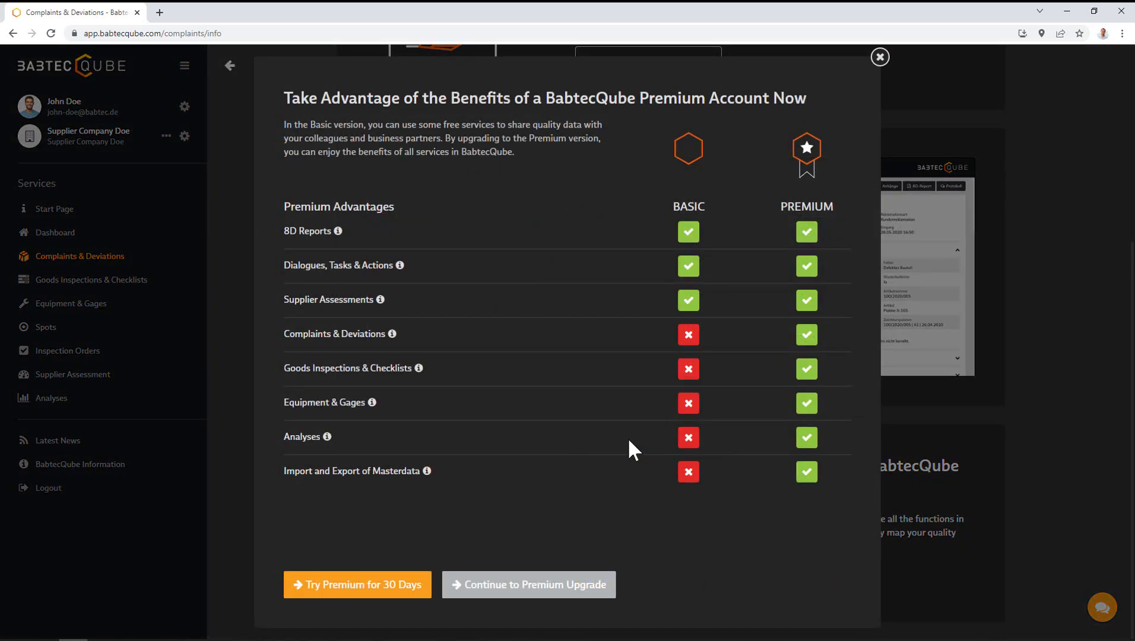